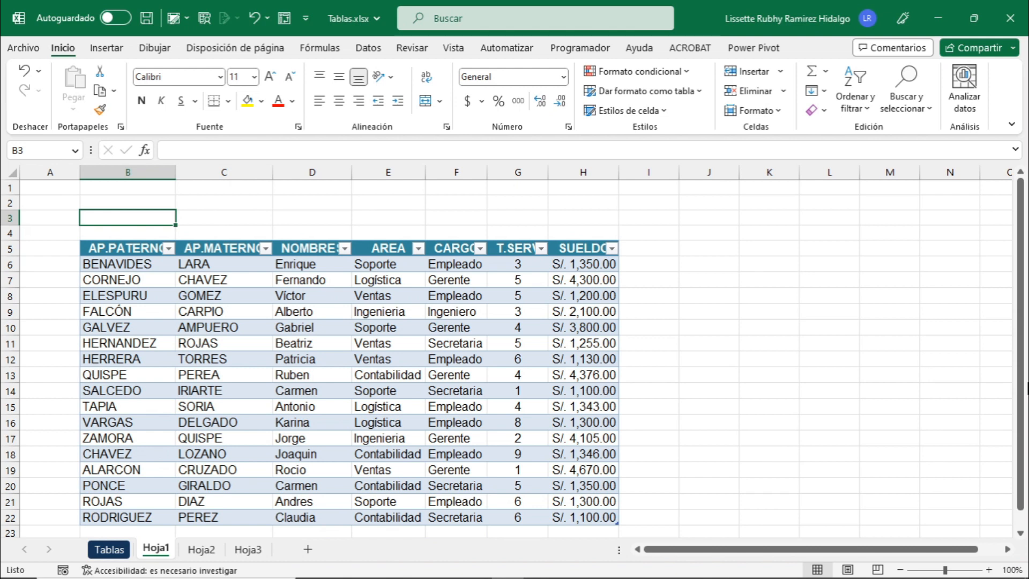
View the Laboratorio de Cómputo SharePoint site in the browser and return to the Excel workbook
left_click(937, 19)
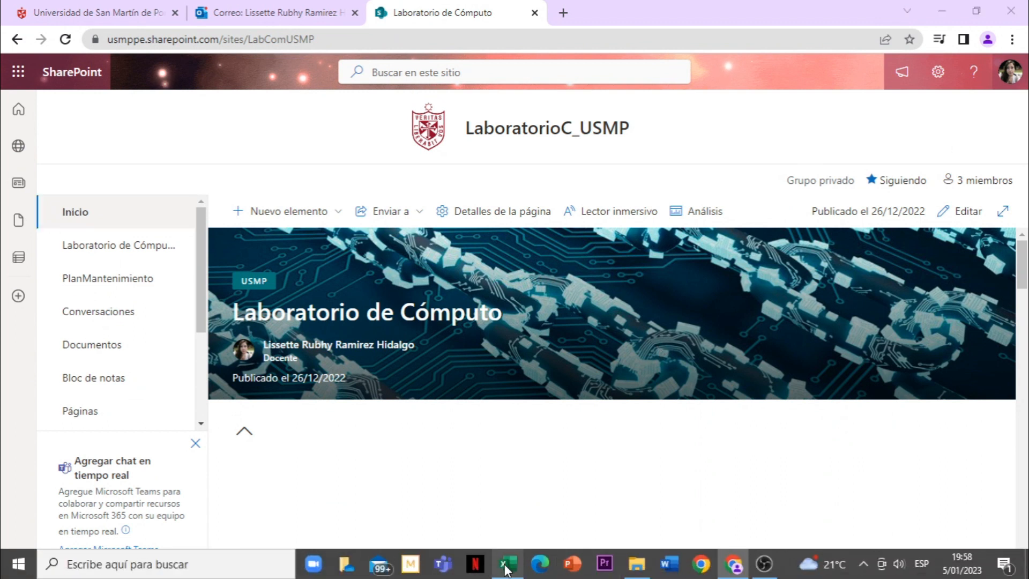
left_click(507, 564)
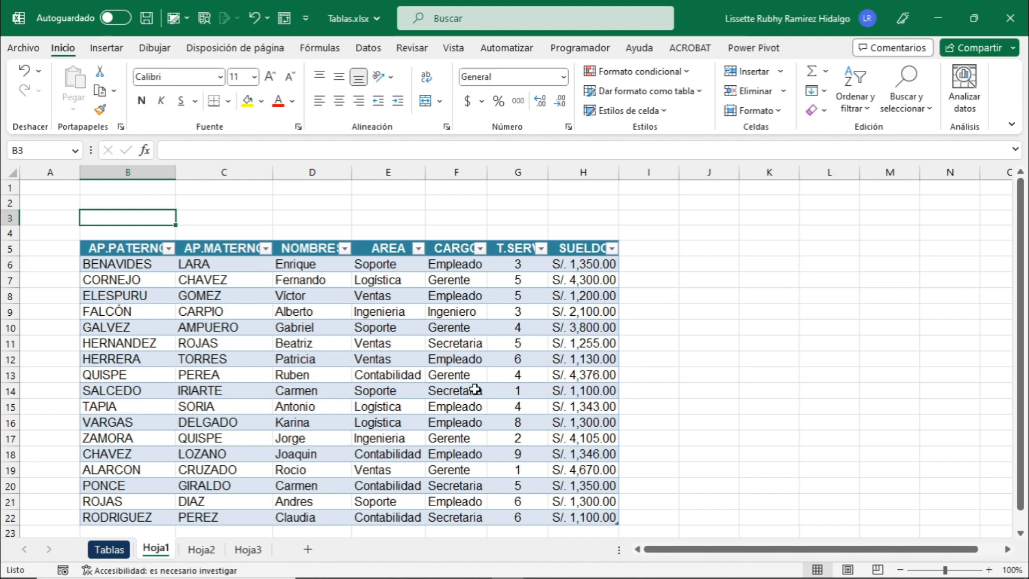
left_click(365, 345)
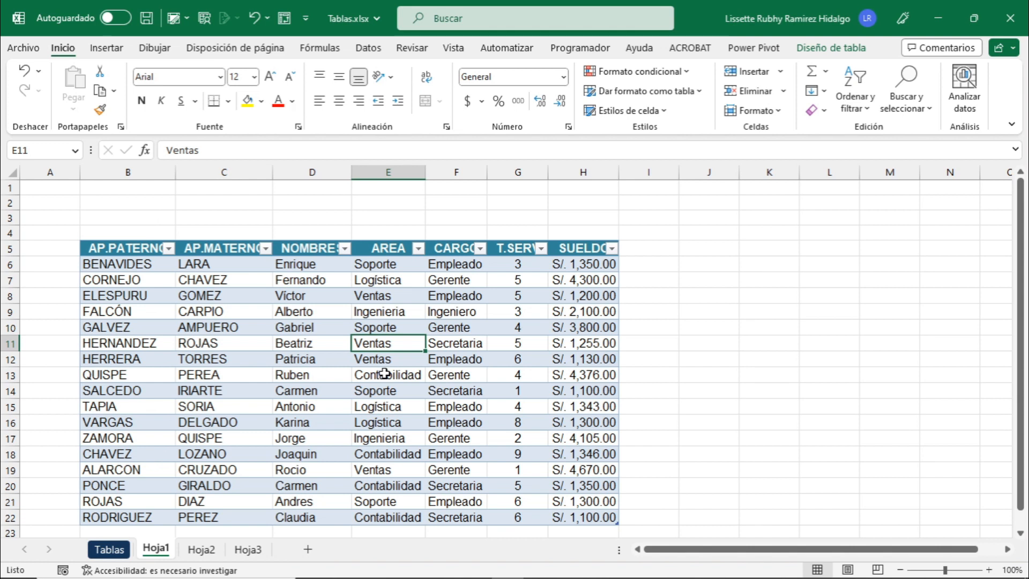
left_click(321, 374)
left_click(390, 391)
left_click(388, 424)
left_click(438, 425)
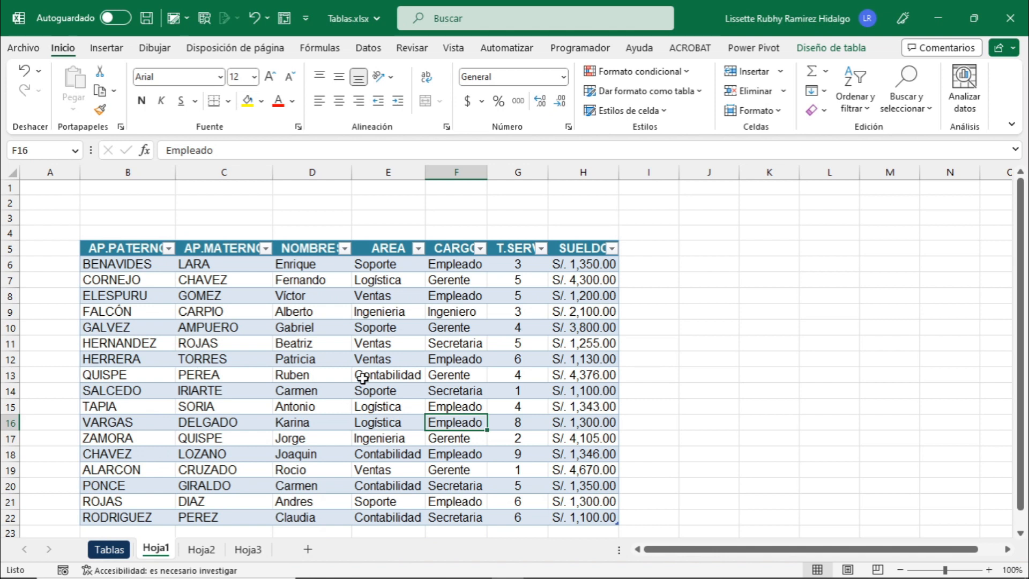
left_click(416, 376)
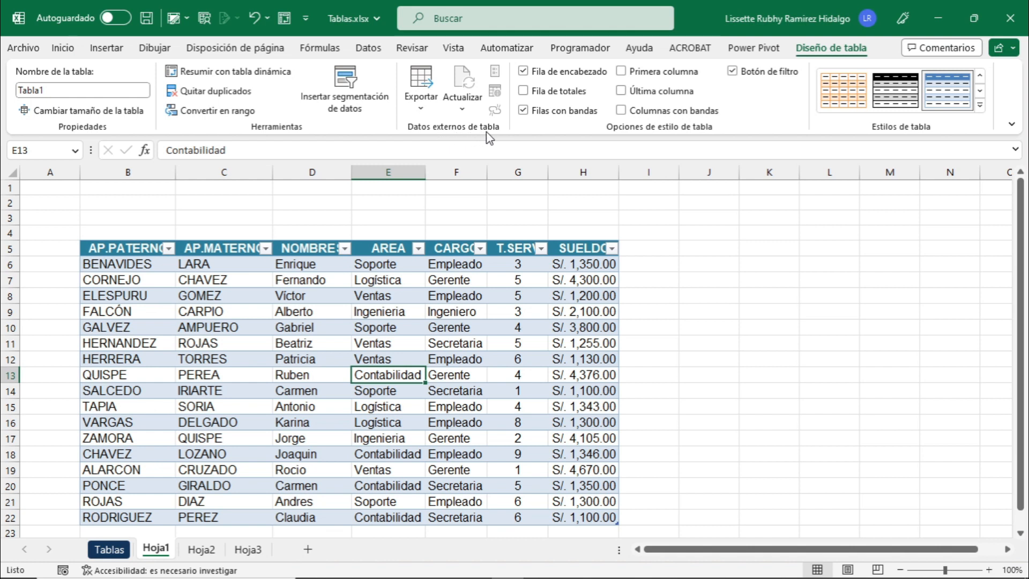
left_click(422, 105)
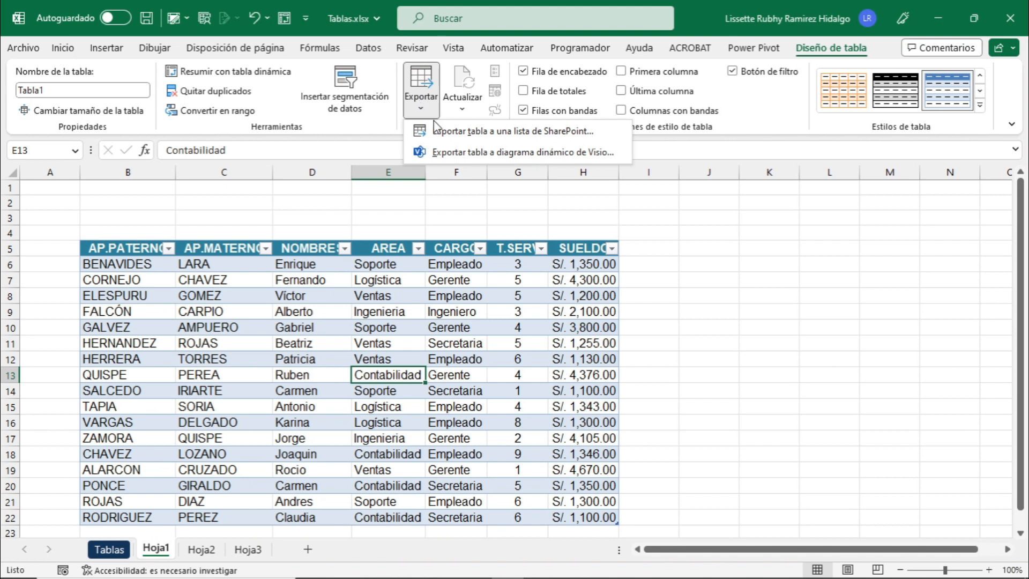
left_click(460, 134)
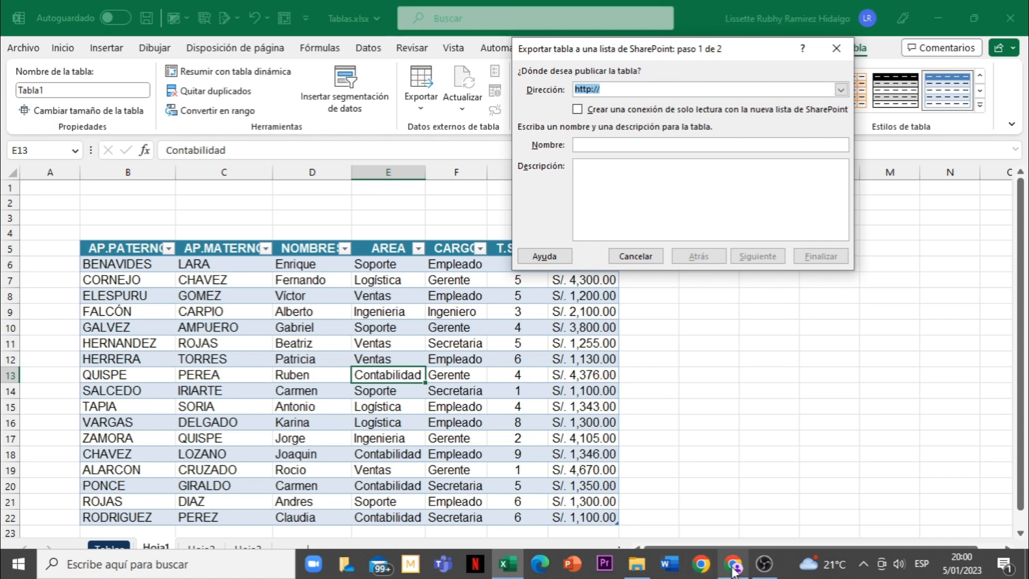
left_click(733, 566)
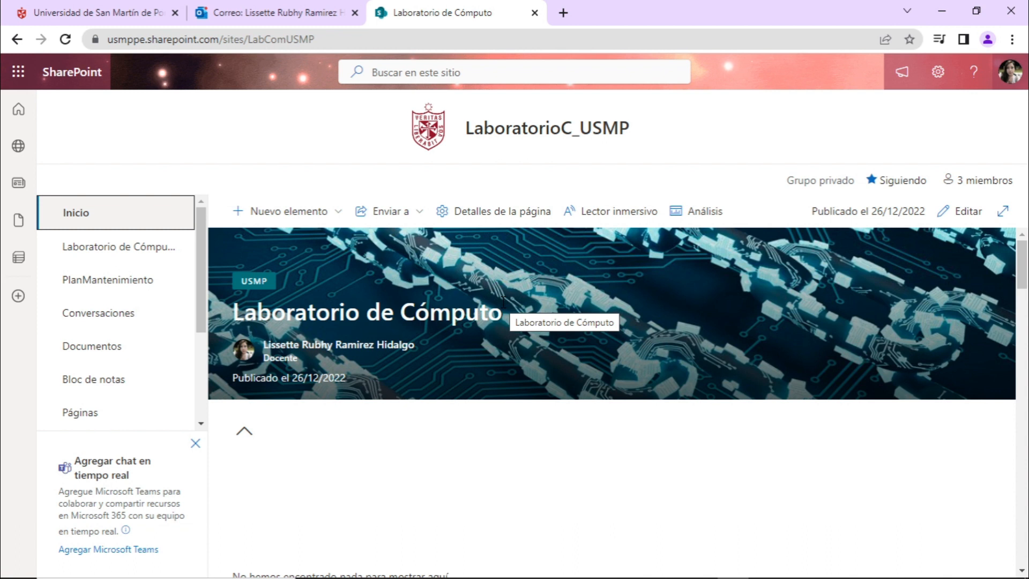
left_click(327, 40)
key("ctrl+c")
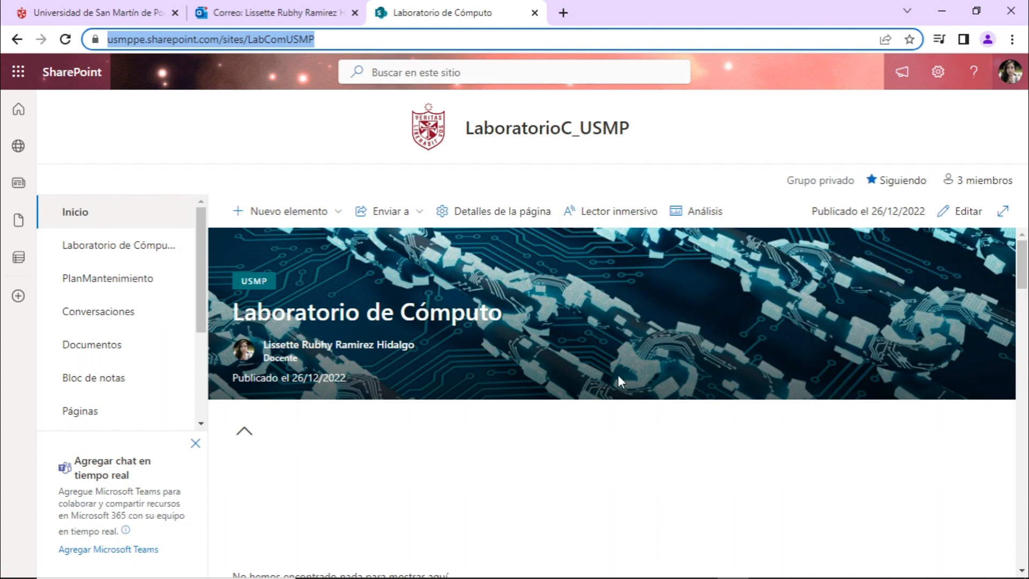
left_click(508, 565)
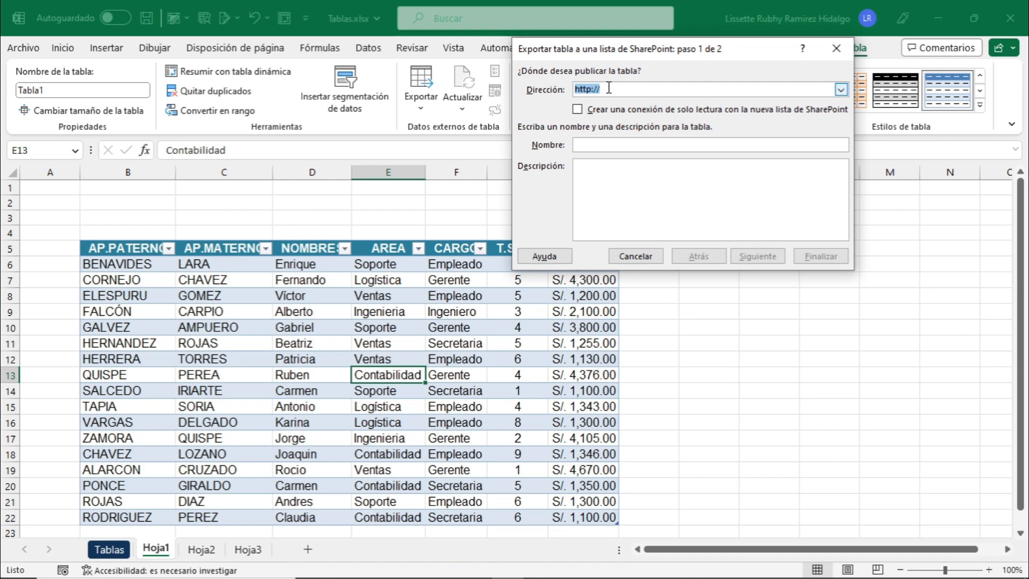
key("ctrl+v")
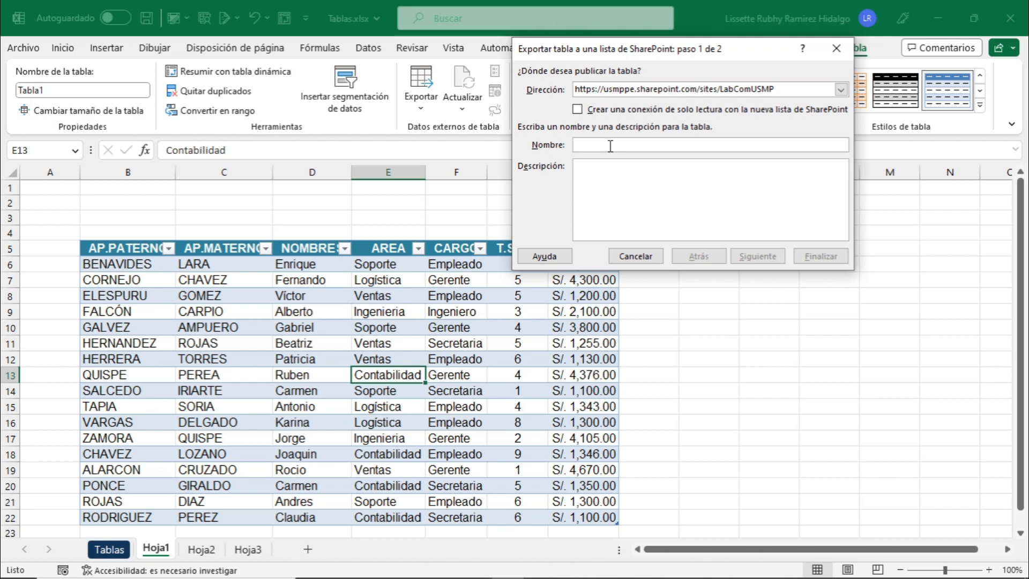
Name the SharePoint list DatosPersonal, review the column data types and finish the export
type("Dat")
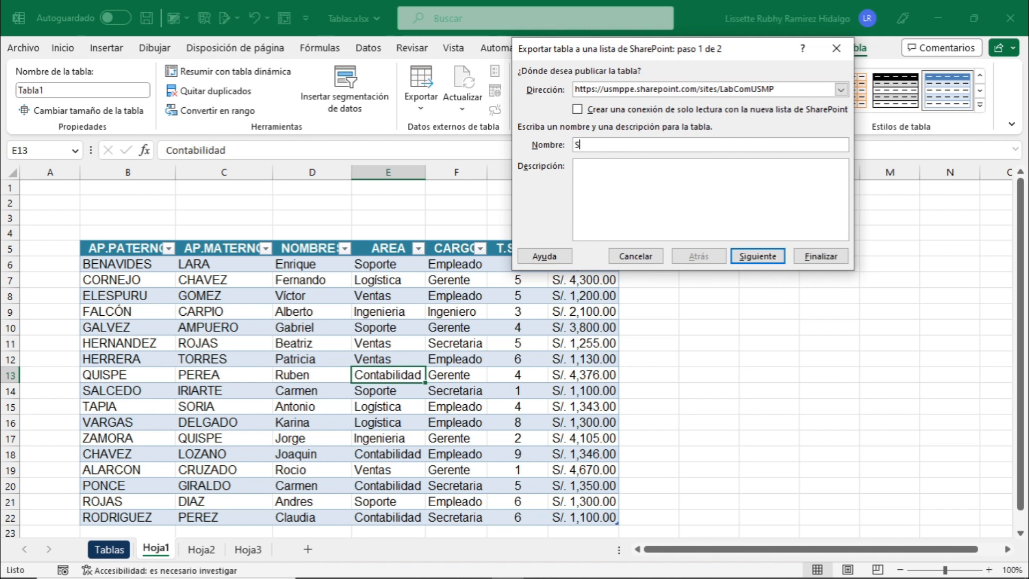
type("osPersonal")
left_click(764, 258)
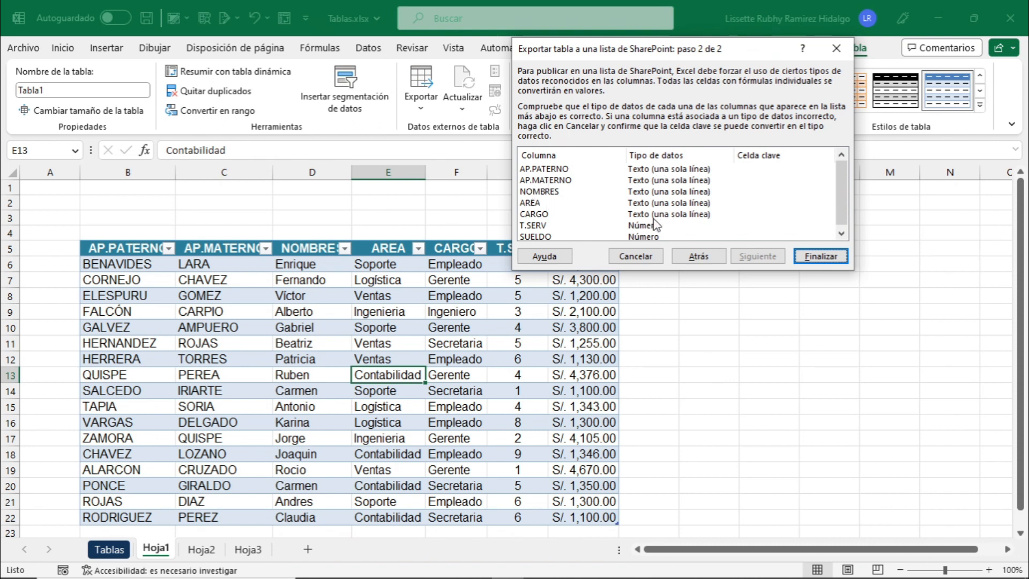
left_click_drag(842, 202, 846, 204)
left_click(820, 257)
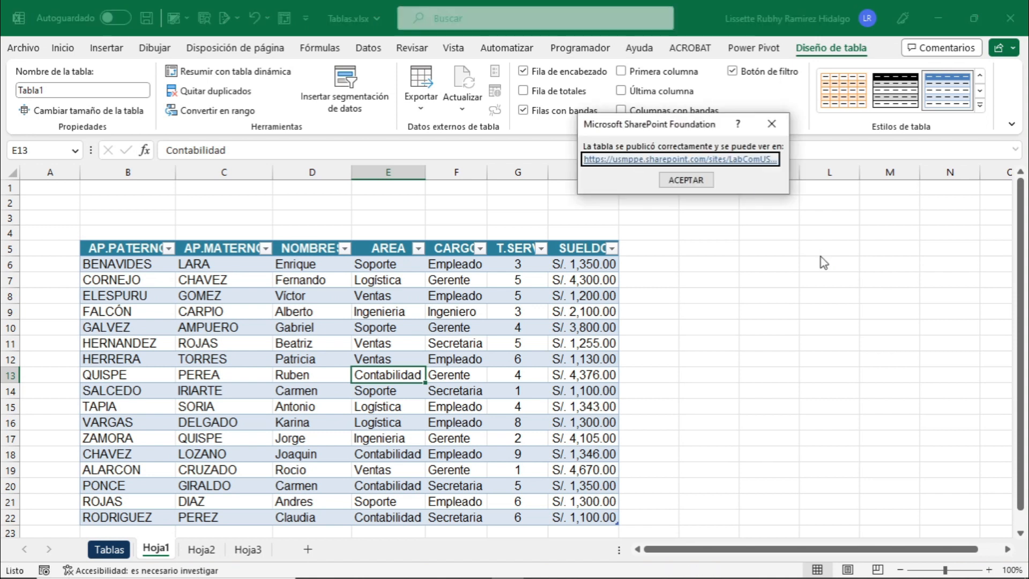
Open the published list from the link in the export confirmation and look through its rows
left_click(696, 159)
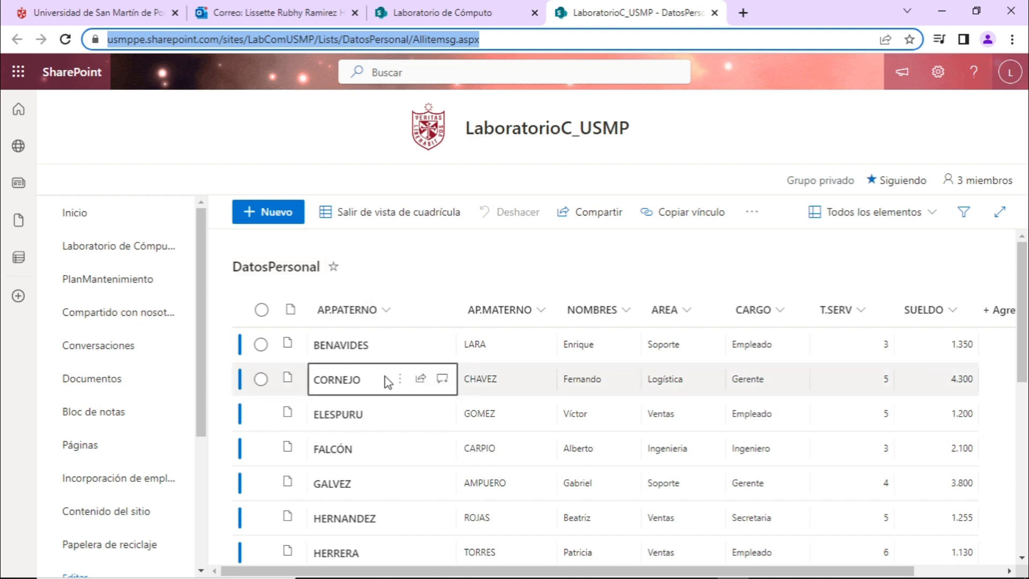
scroll(386, 381, "down", 10)
scroll(388, 382, "up", 10)
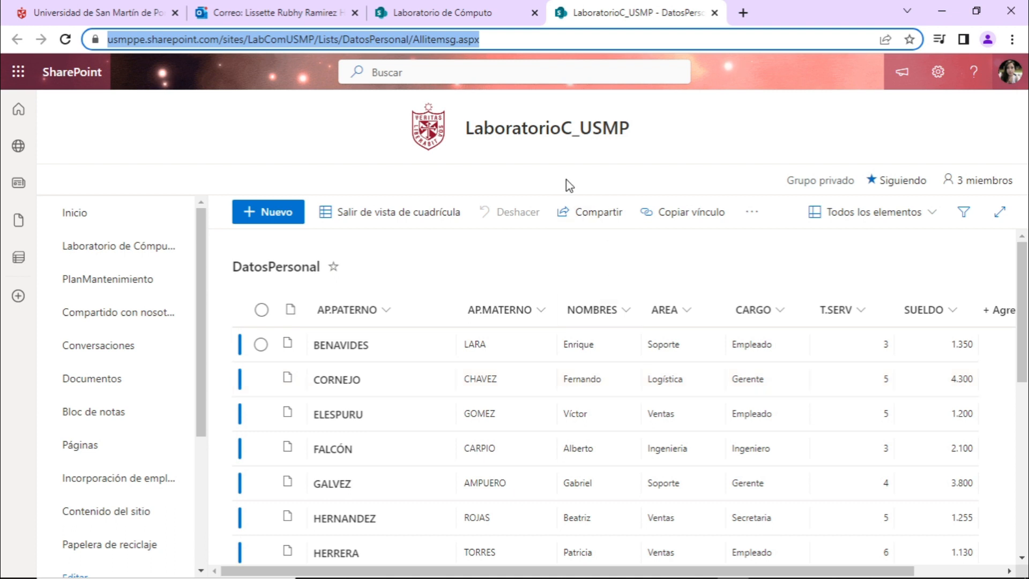
Find the DatosPersonal list in the site contents of the Laboratorio de Cómputo site, open it and look through its rows
left_click(472, 16)
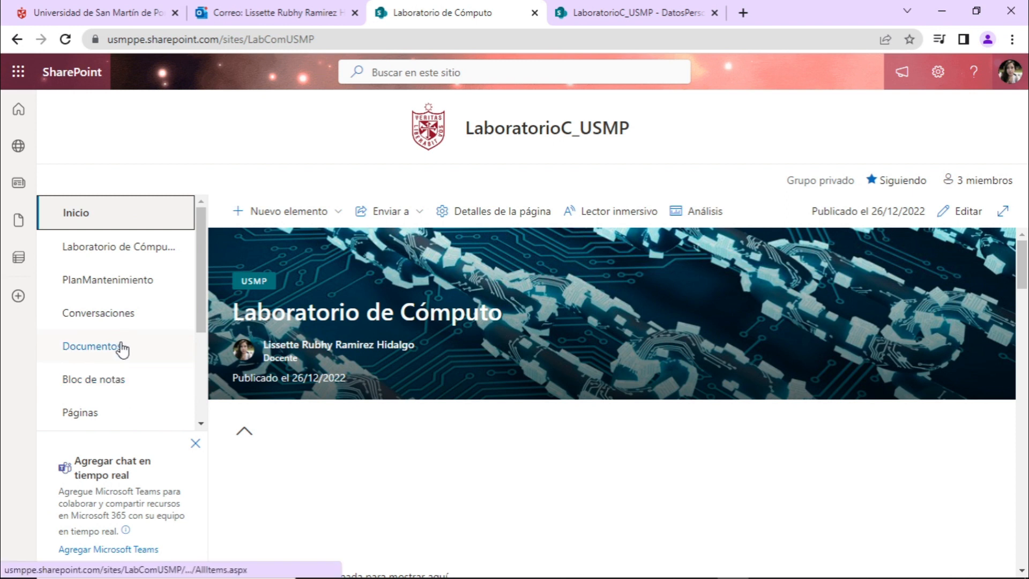
scroll(122, 349, "down", 3)
left_click(136, 331)
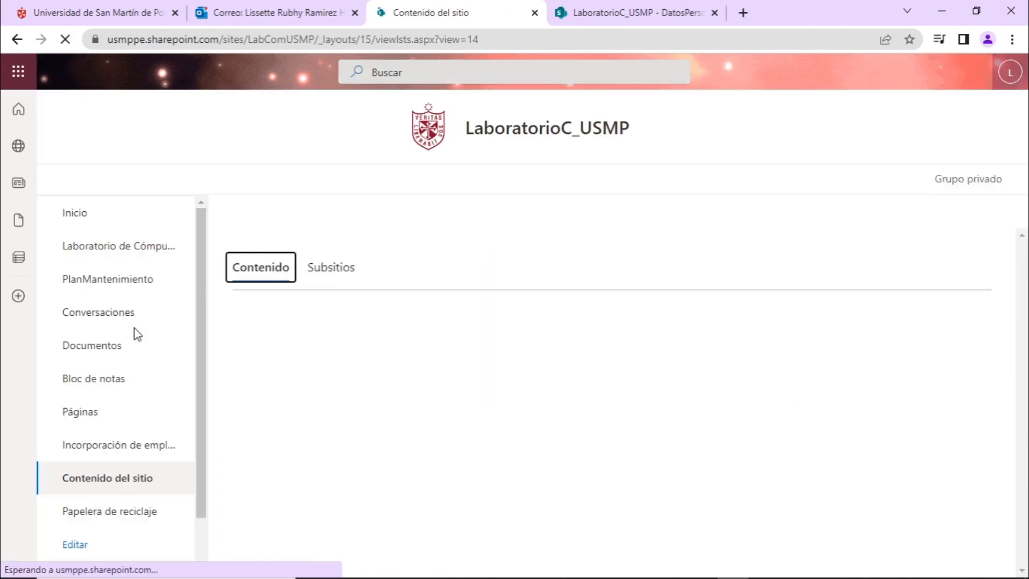
scroll(412, 380, "down", 3)
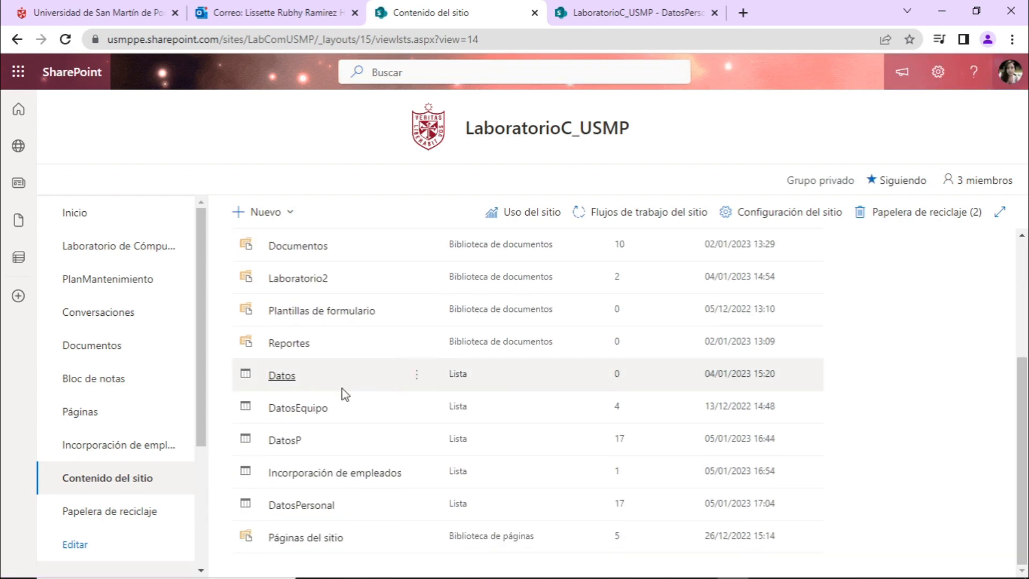
left_click(323, 513)
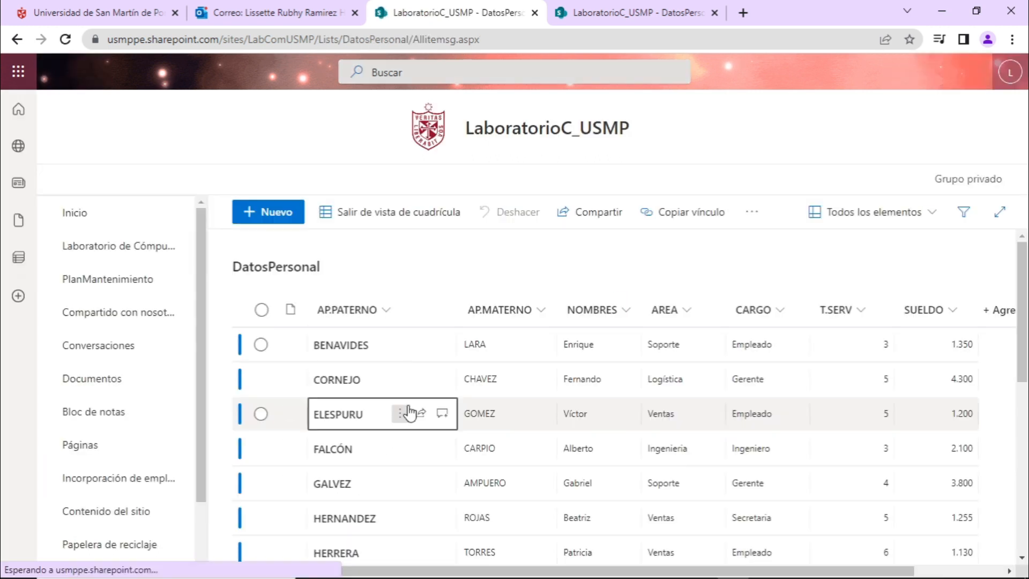
scroll(410, 414, "down", 5)
scroll(456, 434, "up", 5)
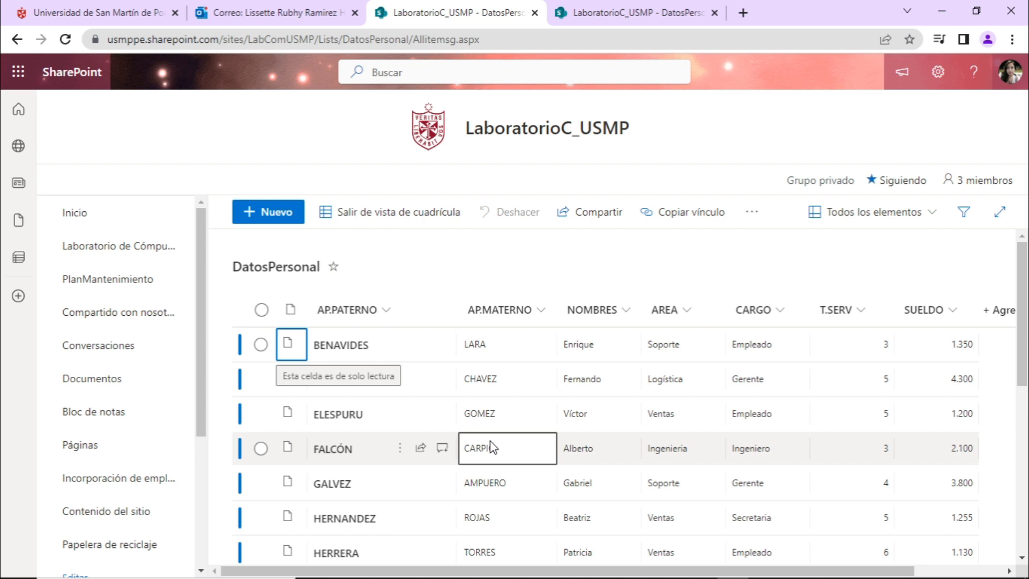
Switch back to the Excel workbook
mouse_move(647, 571)
left_click(520, 569)
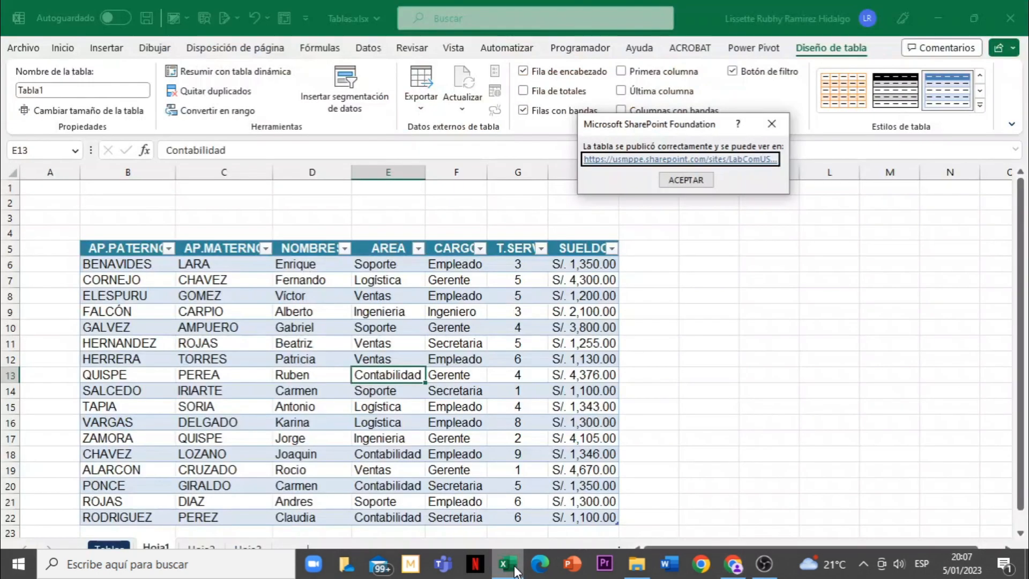